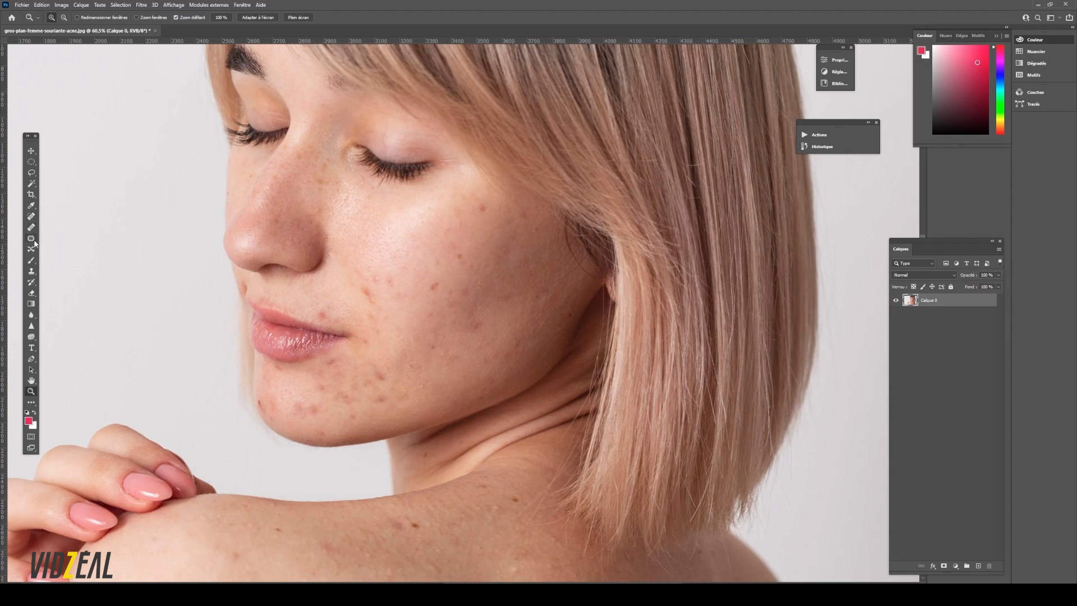
Try retouching the blemishes on the cheek, around the mouth and on the chin with the Spot Healing Brush
left_click(33, 218)
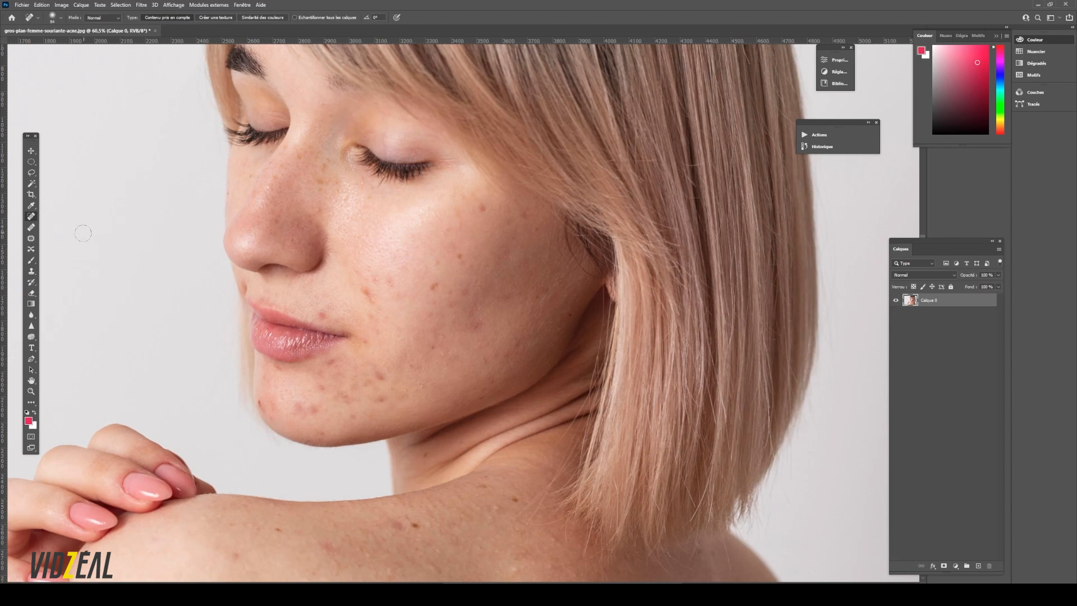
mouse_move(364, 287)
left_mouse_down()
mouse_move(444, 291)
mouse_move(453, 300)
mouse_move(440, 318)
mouse_move(464, 322)
mouse_move(474, 295)
mouse_move(473, 308)
left_mouse_up()
left_click(386, 284)
left_click(402, 295)
left_click_drag(332, 312, 312, 313)
mouse_move(360, 352)
left_mouse_down()
mouse_move(387, 367)
mouse_move(373, 380)
mouse_move(386, 386)
mouse_move(335, 385)
left_mouse_up()
left_click(361, 385)
Revert the photo in the history to the "Convertir en calque" state, discarding the spot healing strokes
left_click(822, 146)
scroll(754, 179, "up", 5)
left_click(731, 158)
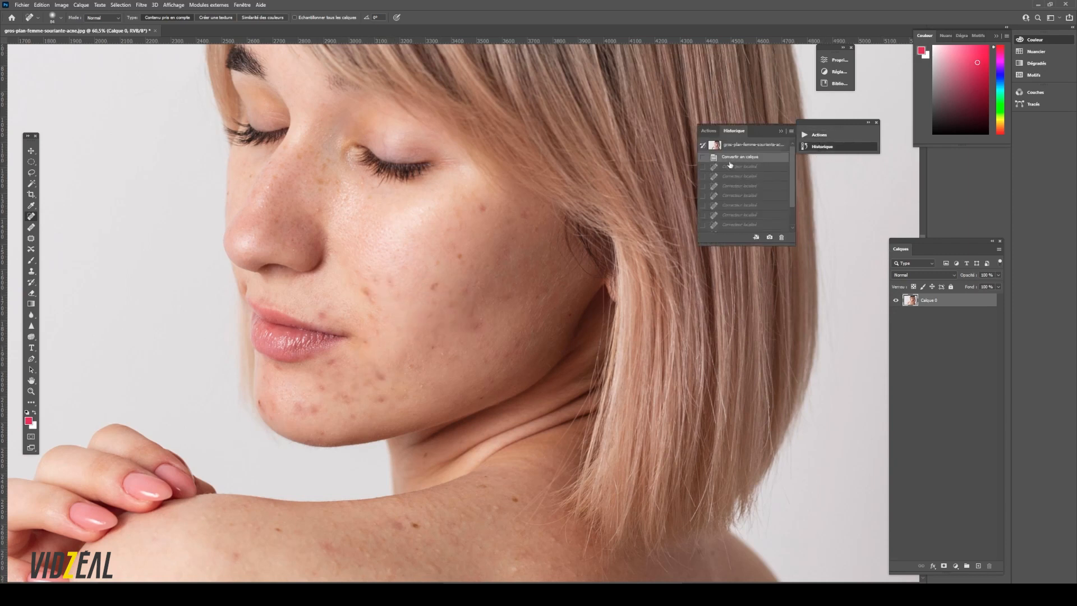
Try the Healing Brush on two cheek blemishes using sampled clean skin, and revert to the "Convertir en calque" state
left_click(30, 227)
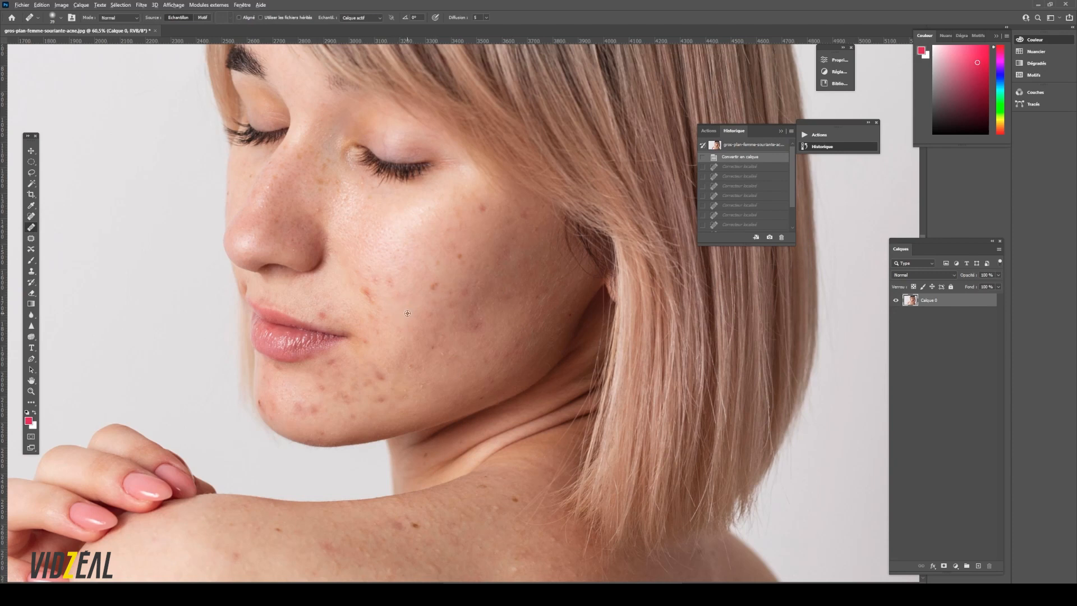
left_click(407, 312, "alt")
left_click(436, 285)
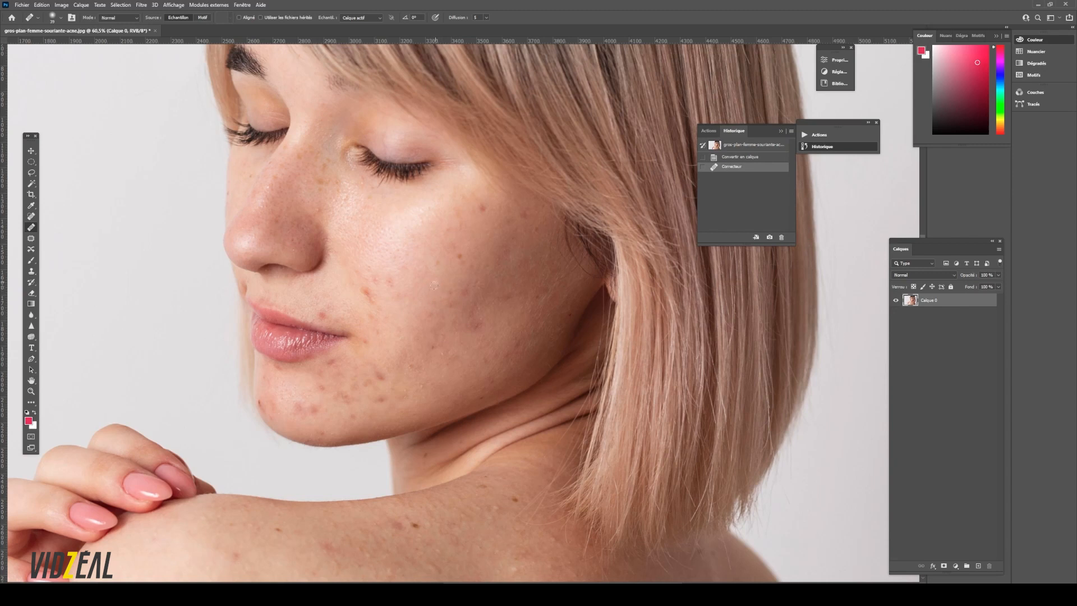
left_click(368, 295)
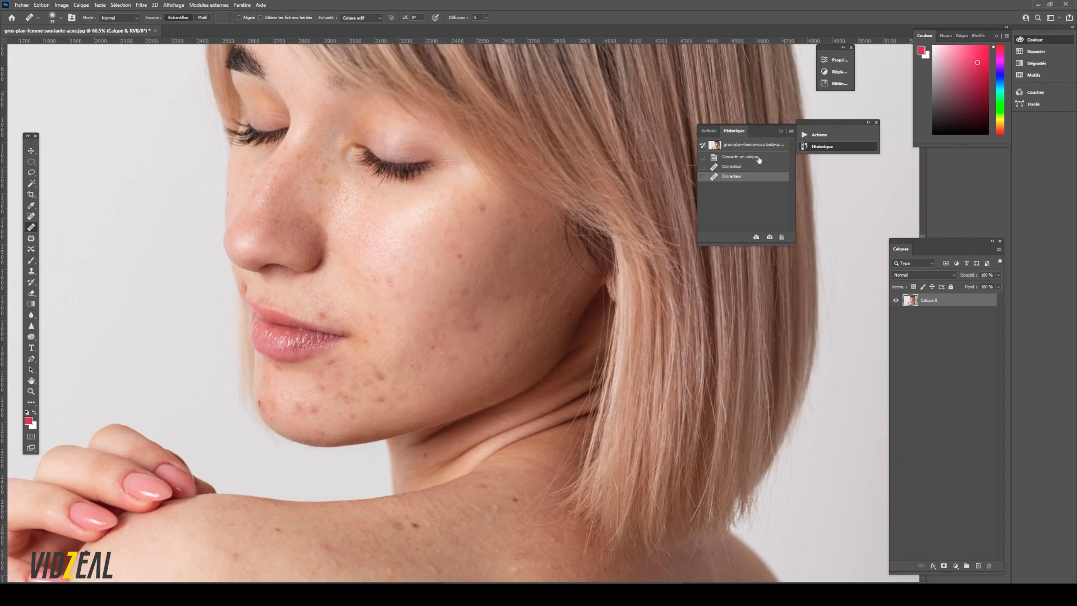
left_click(741, 157)
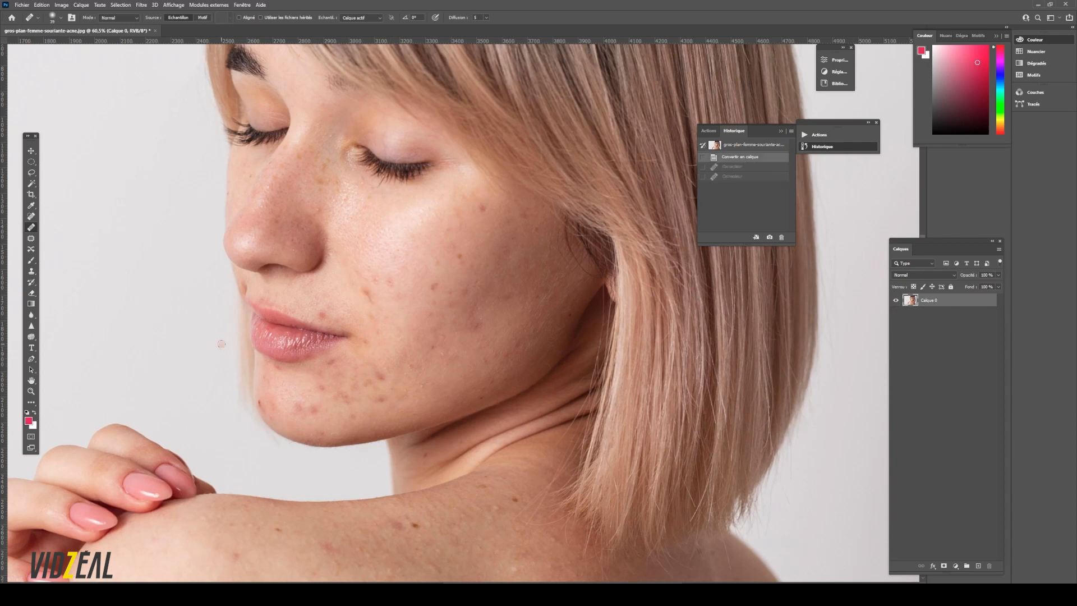
Try patching an outlined cheek area with shoulder skin using the Patch tool, deselect it, and revert to the "Convertir en calque" state
left_click(32, 238)
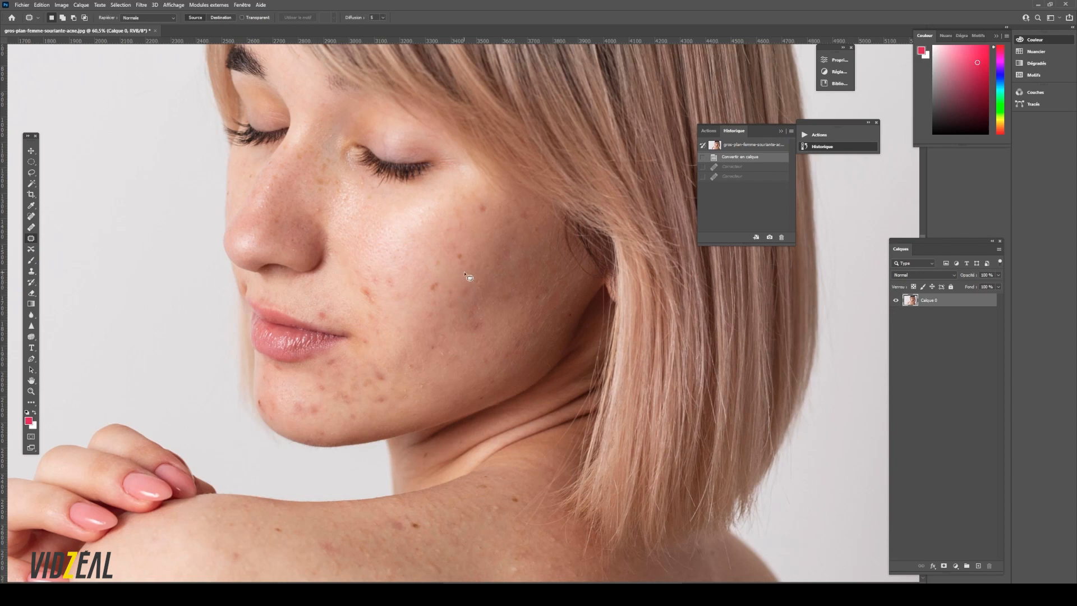
mouse_move(465, 276)
left_mouse_down()
mouse_move(426, 268)
mouse_move(414, 290)
mouse_move(421, 315)
mouse_move(445, 337)
mouse_move(486, 345)
mouse_move(515, 296)
mouse_move(465, 271)
left_mouse_up()
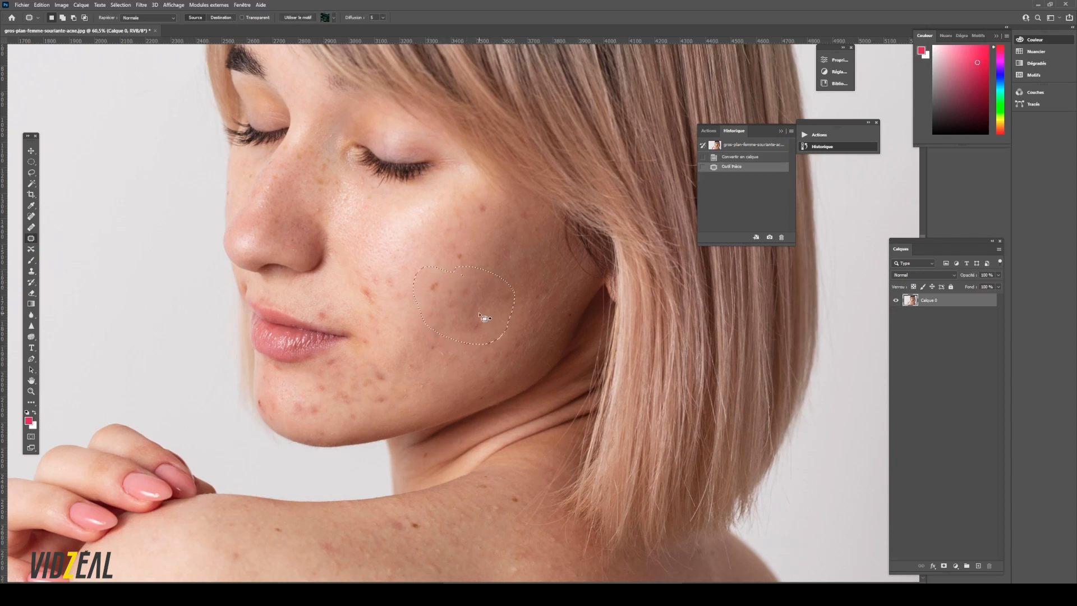
mouse_move(479, 302)
left_mouse_down()
mouse_move(237, 532)
mouse_move(189, 563)
left_mouse_up()
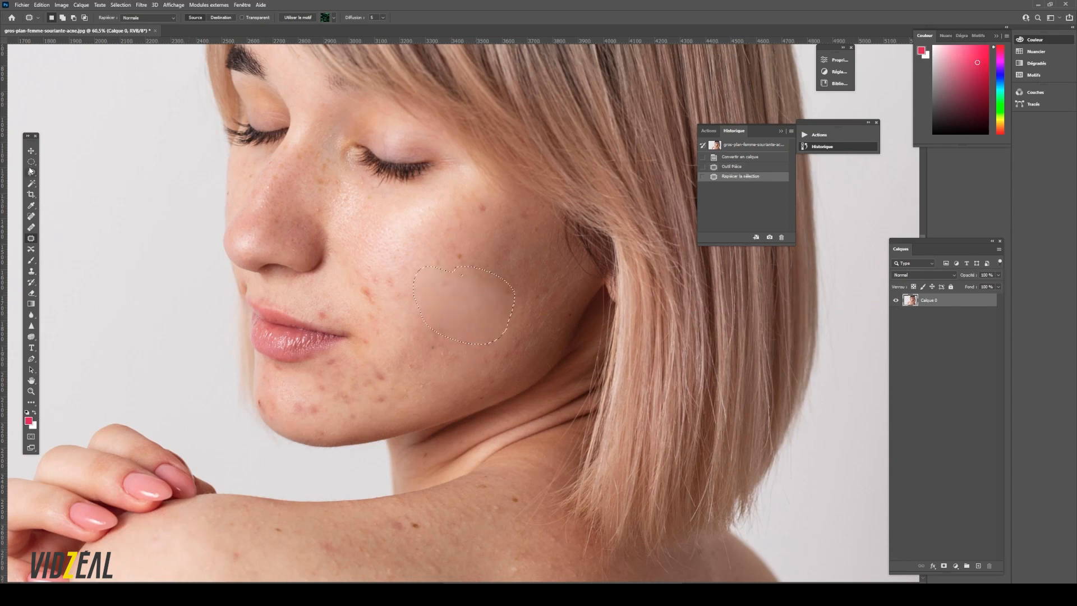
left_click(31, 161)
left_click(521, 276)
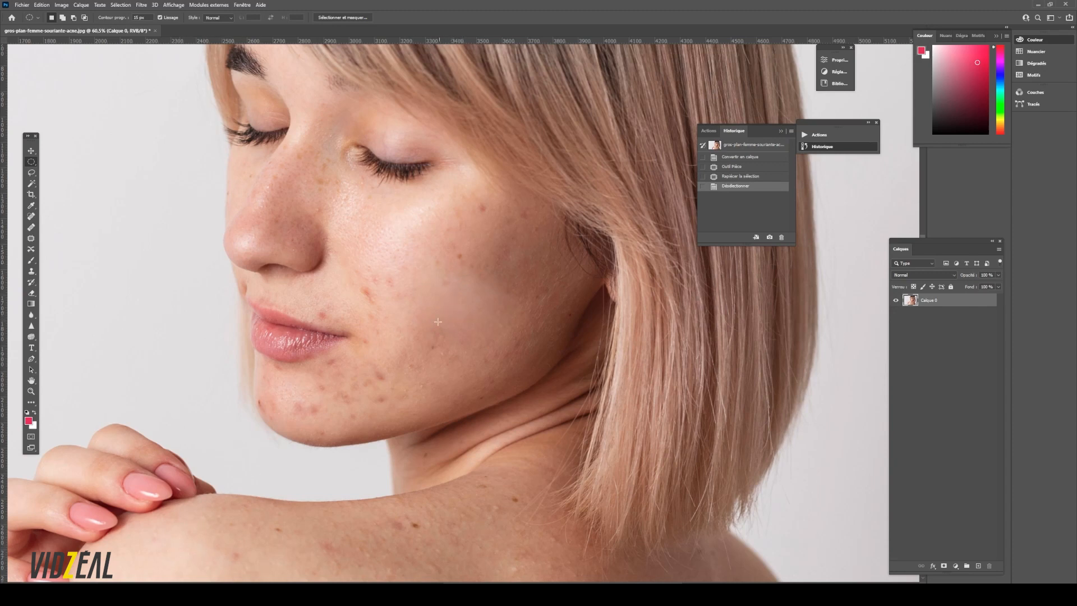
left_click(741, 157)
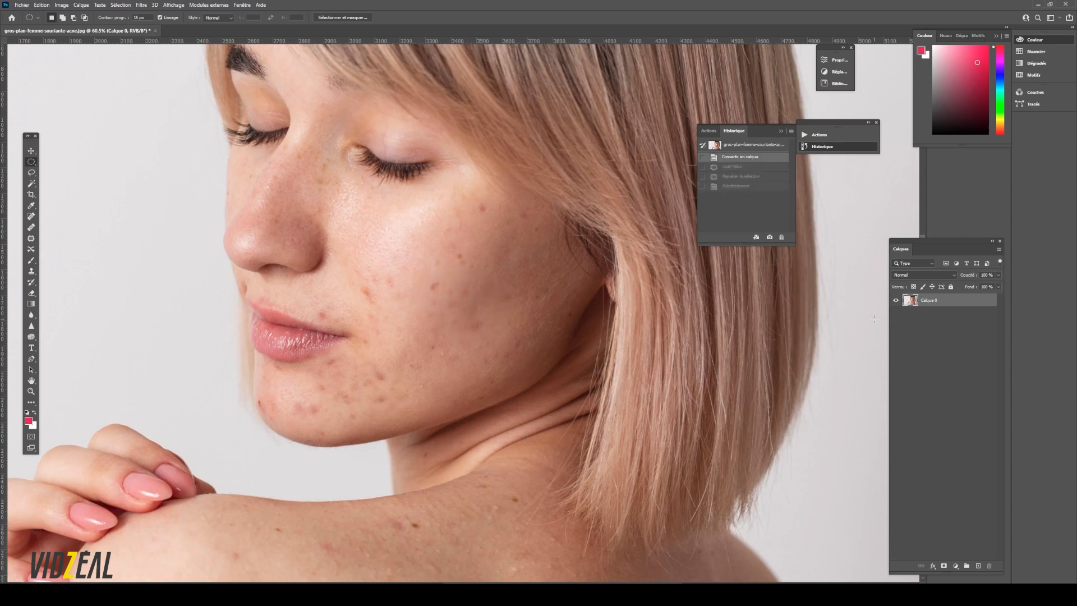
Collapse the history and duplicate the layer Calque 0
left_click_drag(767, 132, 821, 144)
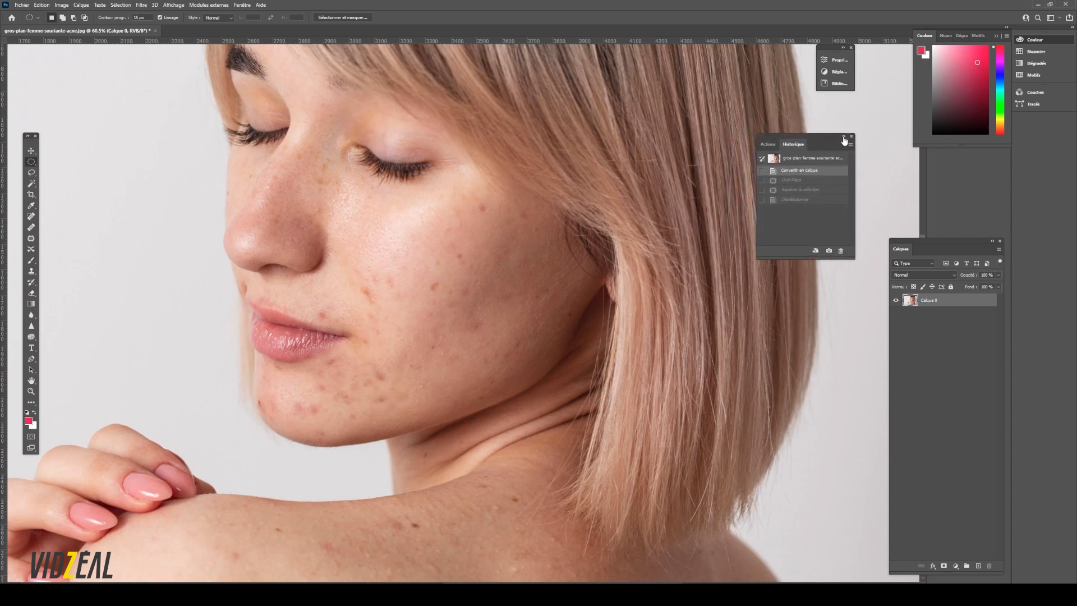
left_click(843, 136)
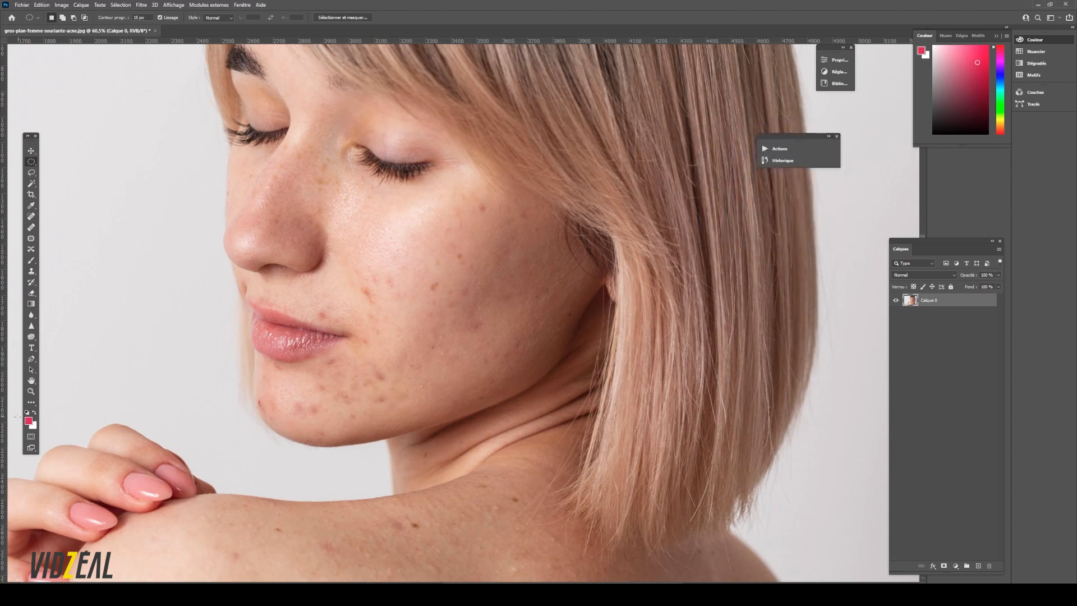
left_click(31, 391)
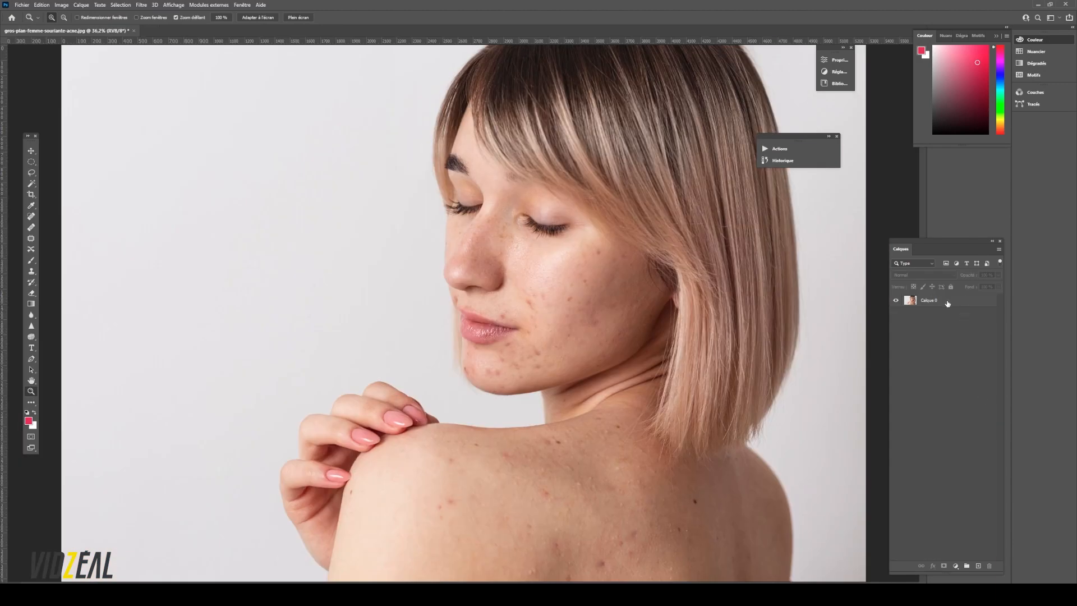
left_click(946, 302)
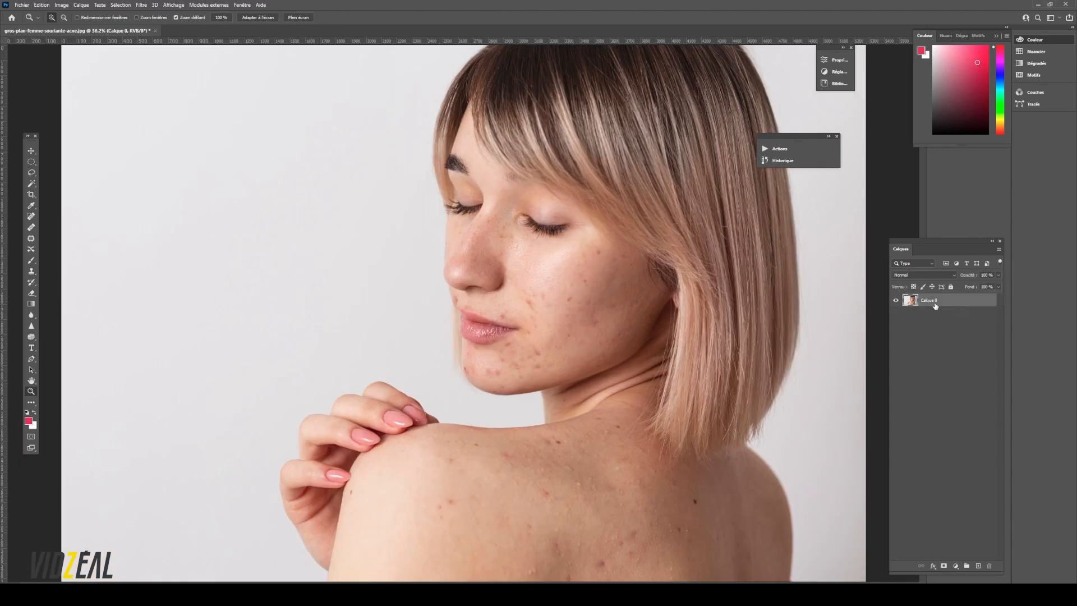
left_click_drag(937, 308, 979, 566)
Set the duplicated layer's blend mode to Lumière vive and invert its colours
left_click(944, 275)
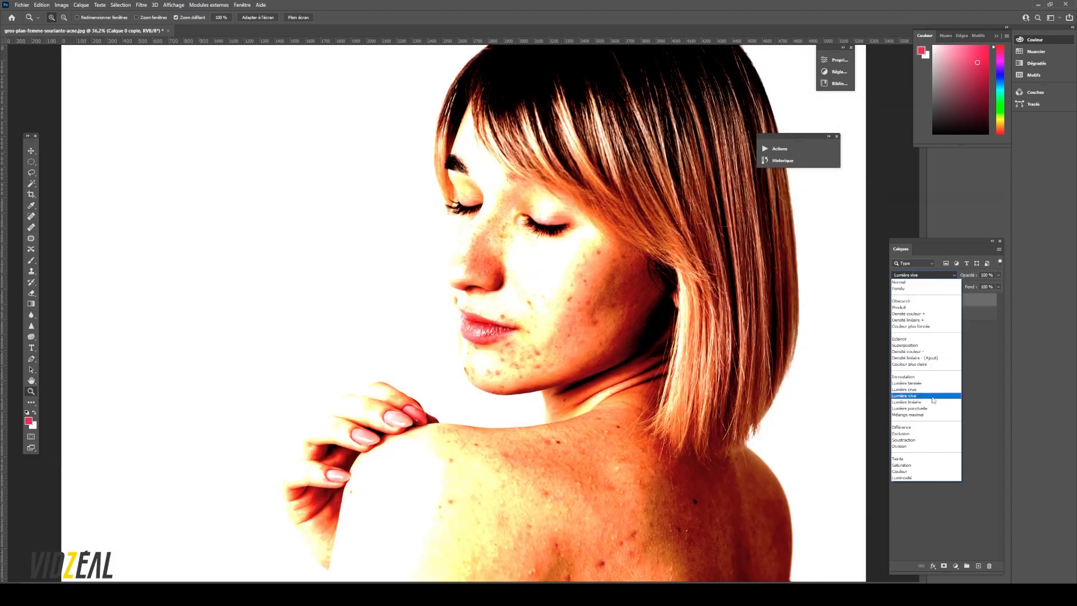
left_click(932, 396)
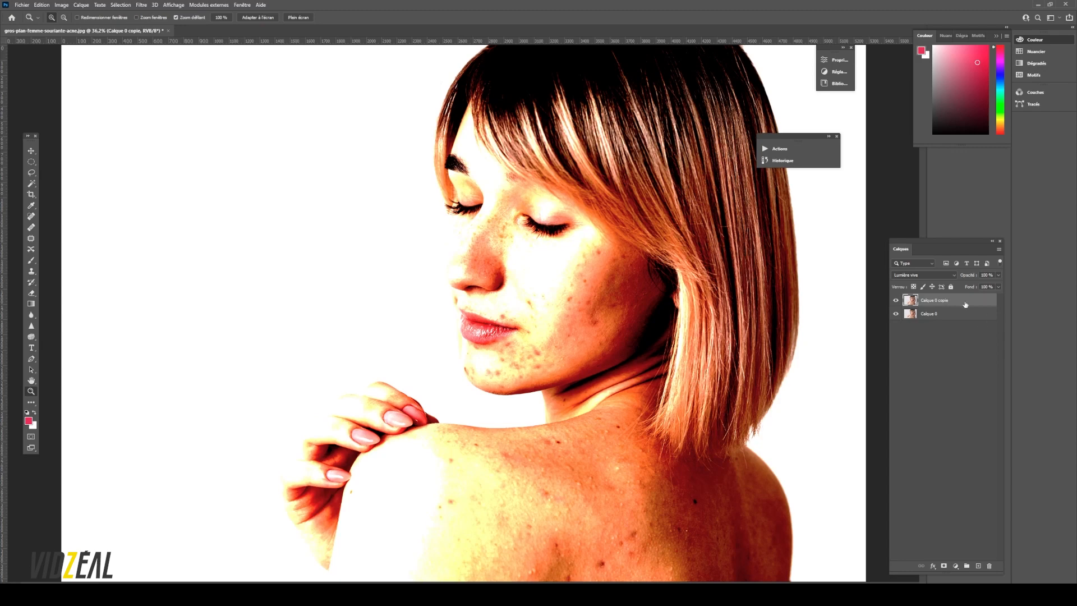
key("ctrl+i")
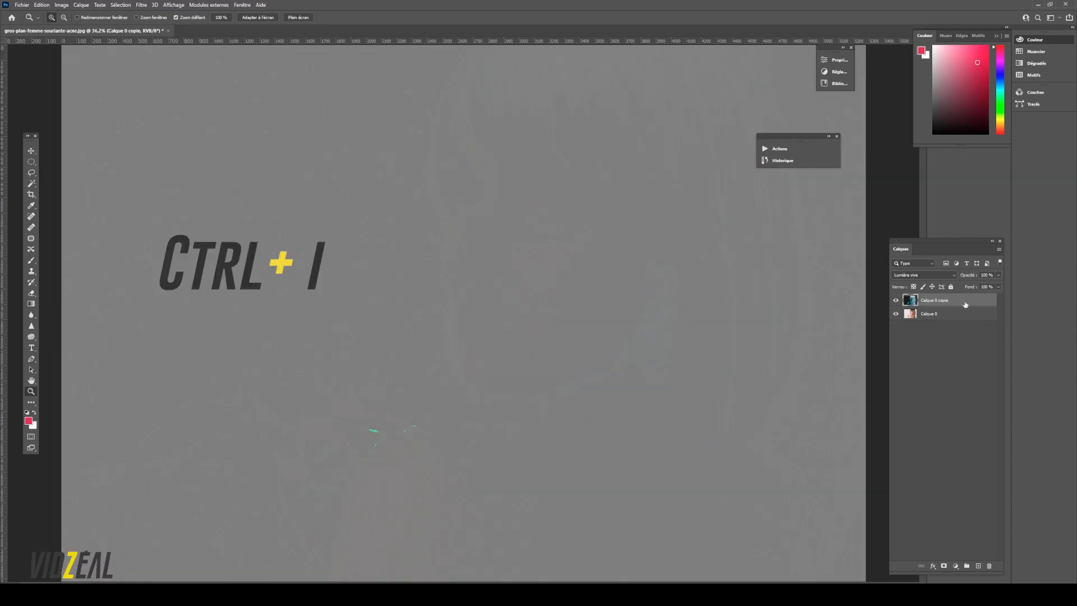
left_click(42, 6)
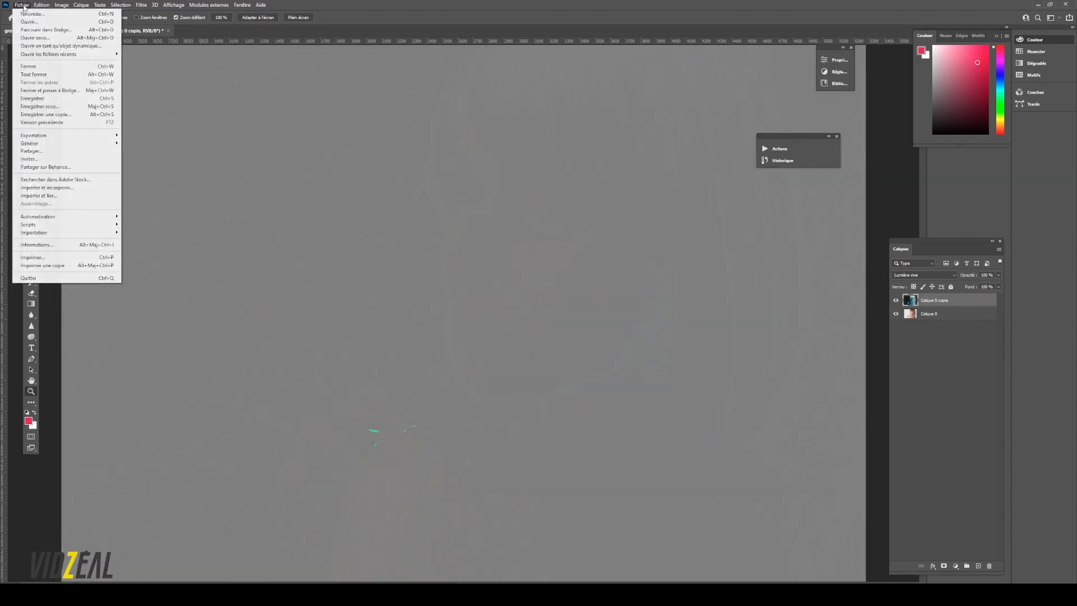
mouse_move(62, 4)
mouse_move(67, 29)
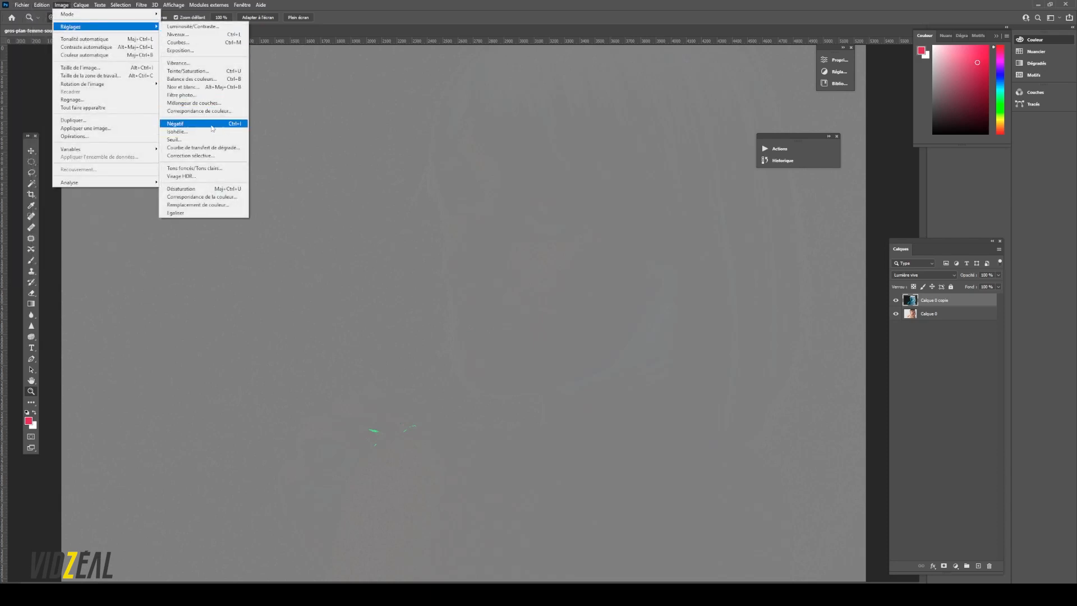
left_click(951, 344)
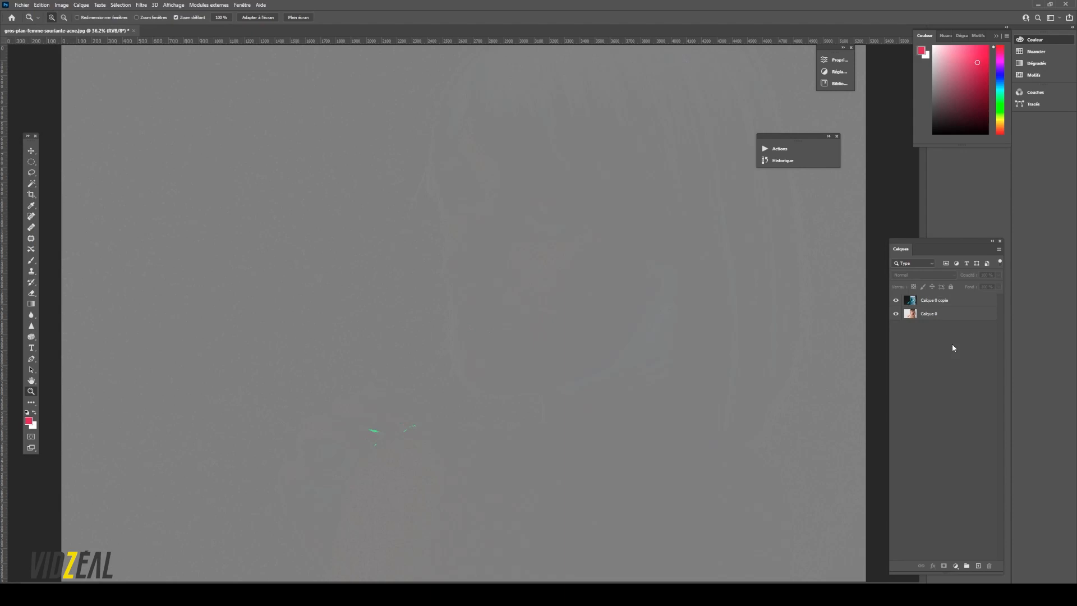
Apply a High Pass (Passe-haut) filter with a radius of about 36 pixels to the layer Calque 0 copie
left_click(926, 303)
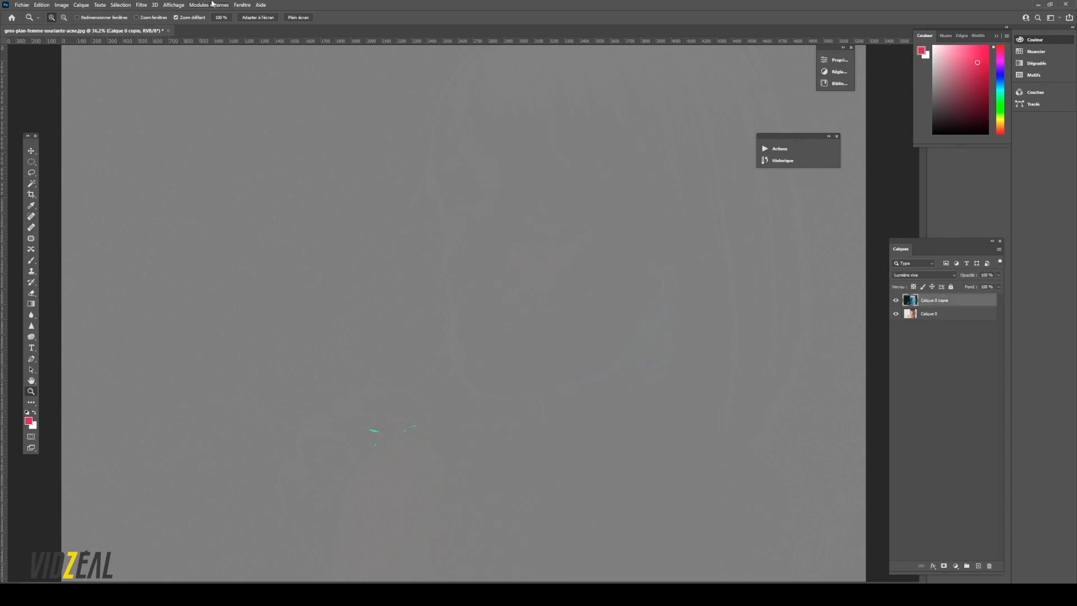
left_click(141, 7)
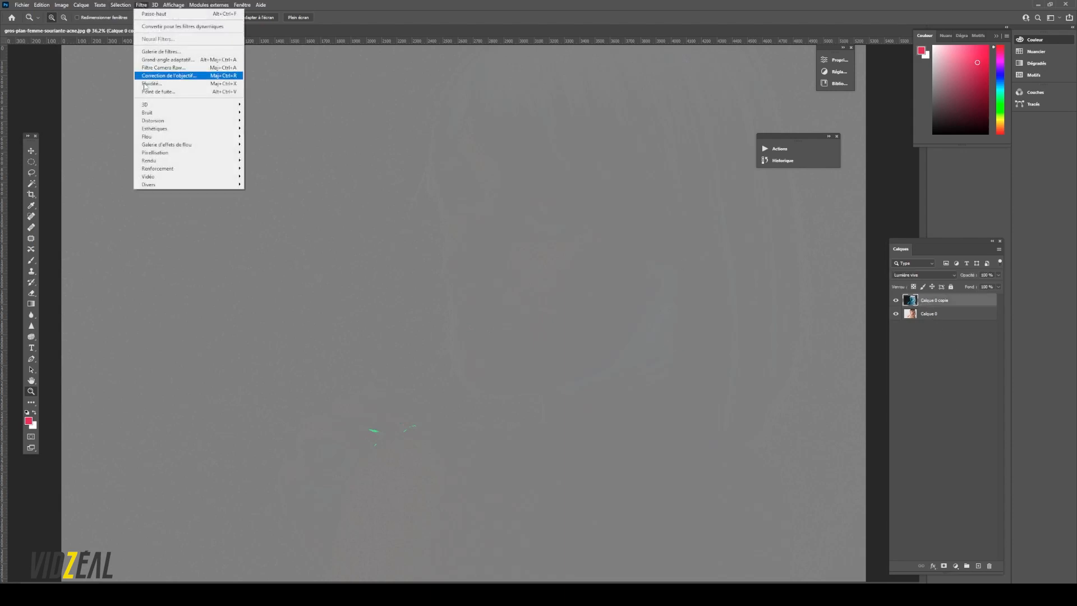
mouse_move(175, 187)
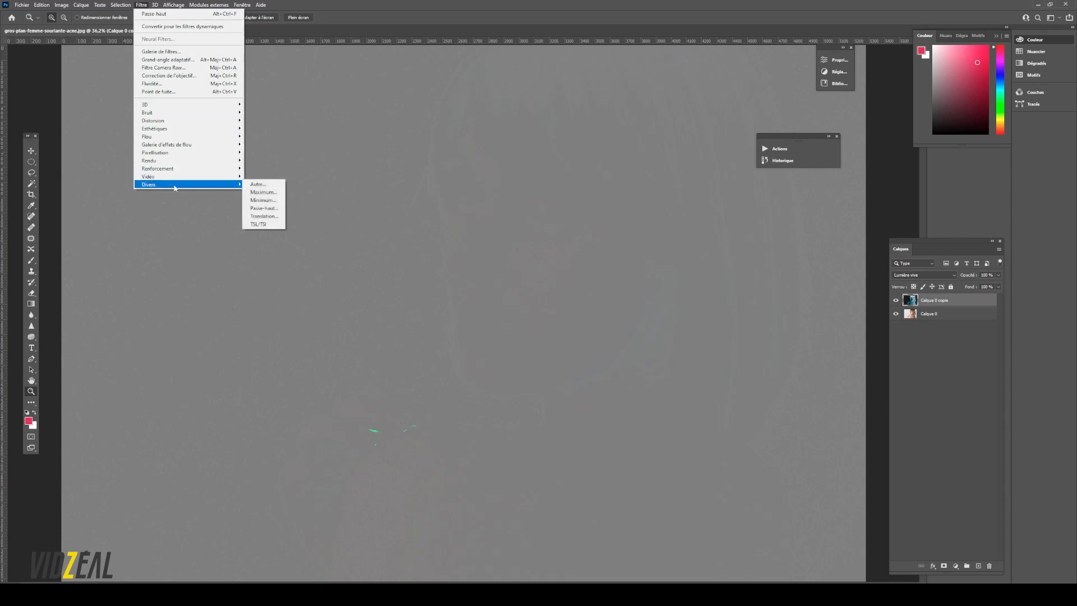
left_click(274, 209)
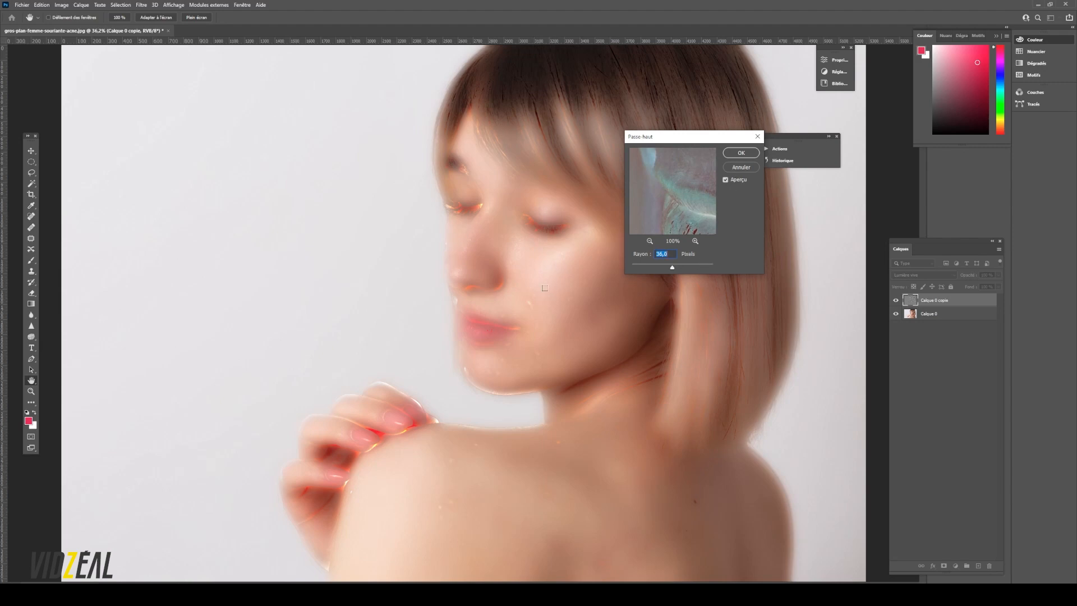
left_click_drag(672, 267, 674, 270)
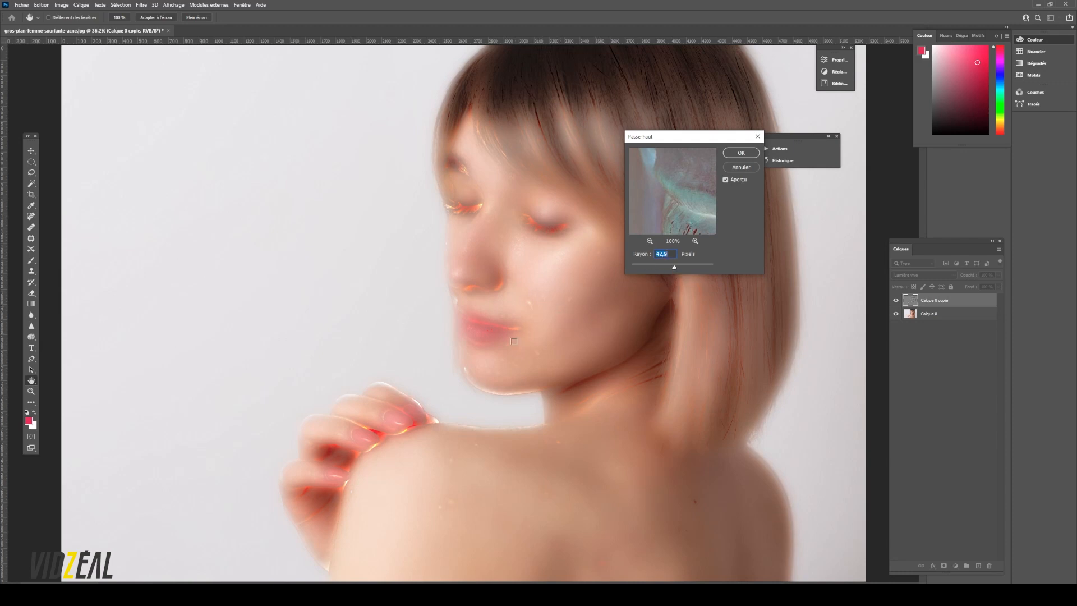
left_click_drag(674, 267, 672, 267)
left_click(741, 153)
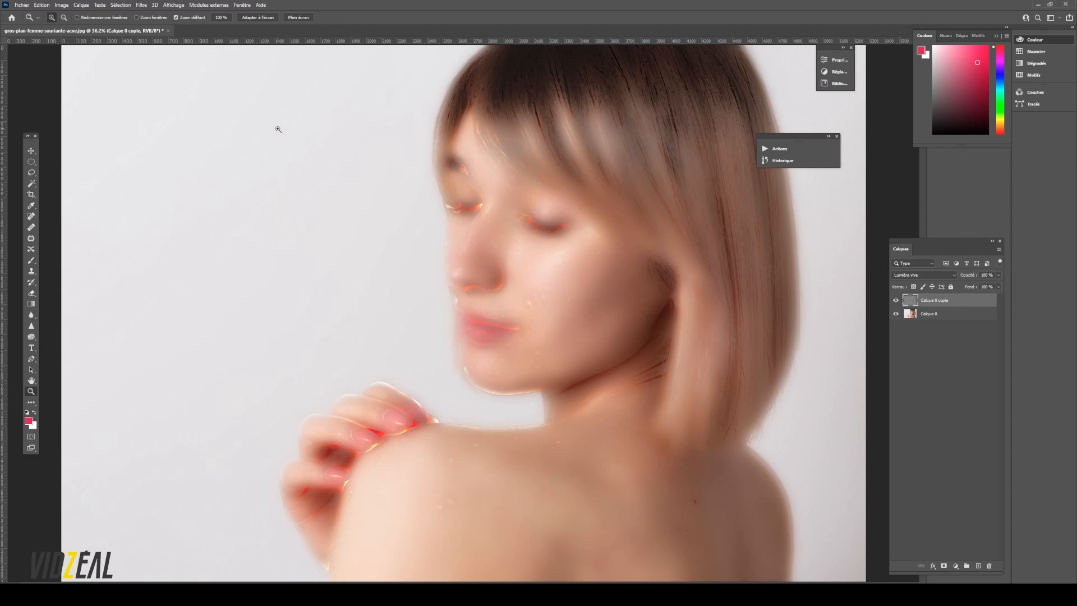
Apply a Gaussian Blur (Flou gaussien) to the layer Calque 0 copie, raising the radius to bring back fine skin detail
left_click(142, 5)
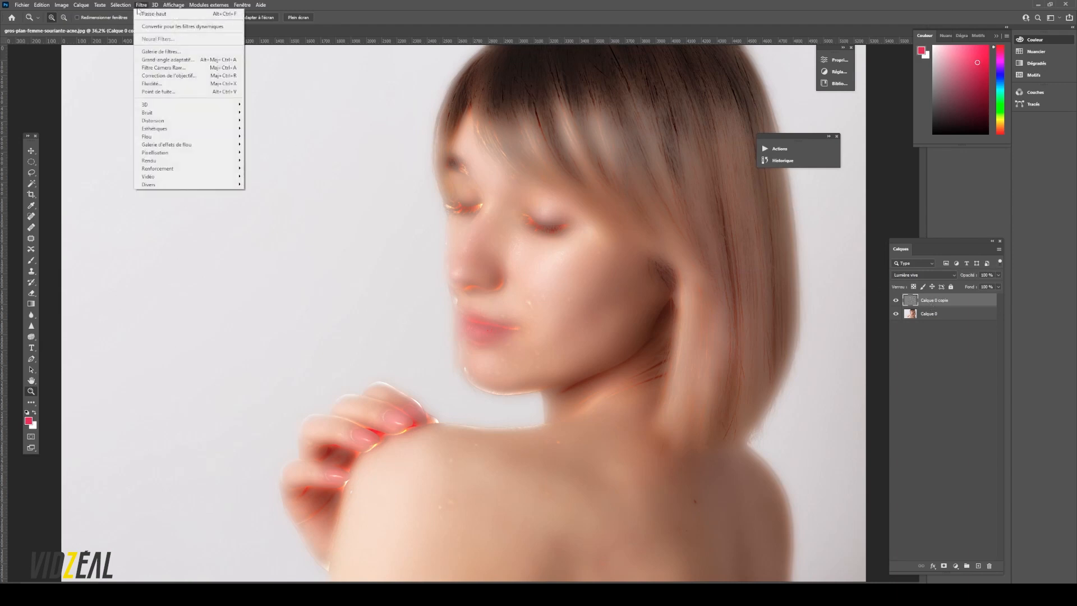
mouse_move(190, 139)
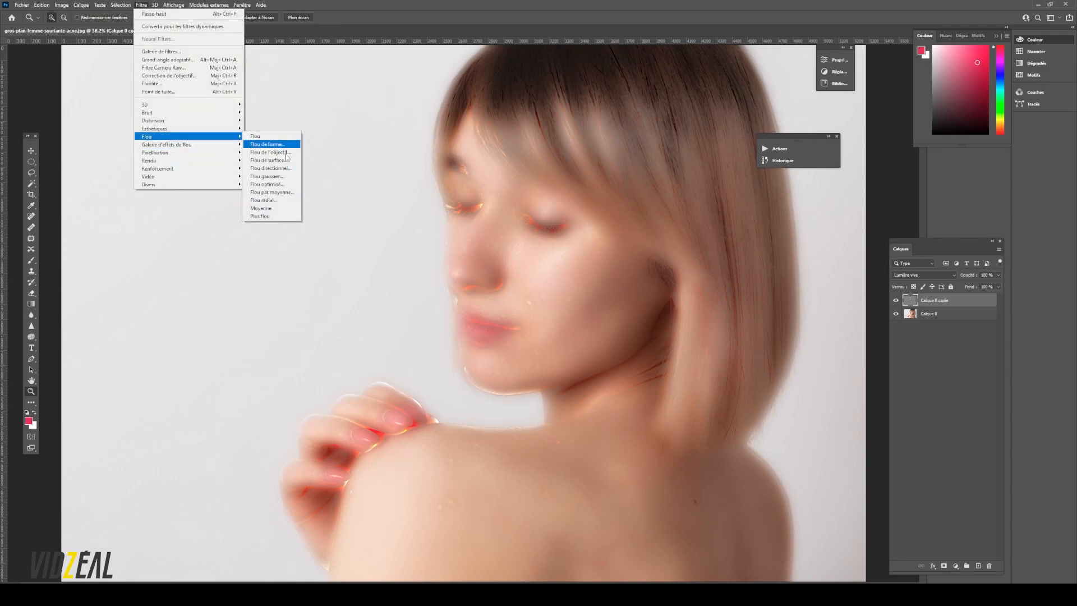
left_click(267, 177)
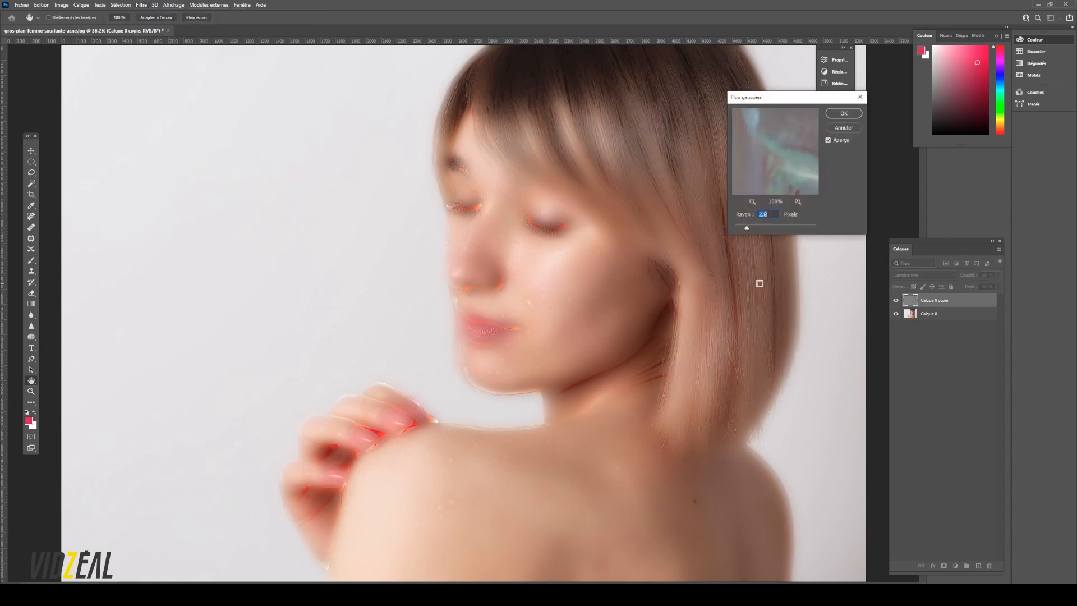
mouse_move(748, 227)
left_mouse_down()
mouse_move(806, 228)
mouse_move(742, 229)
mouse_move(757, 228)
left_mouse_up()
left_click_drag(757, 228, 757, 228)
left_click(843, 114)
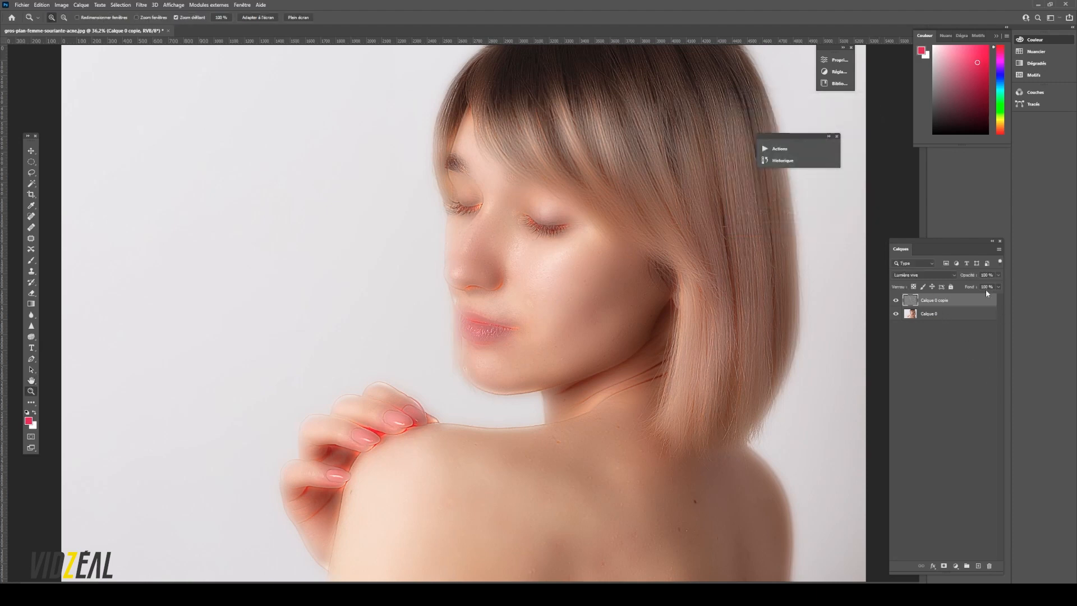
Add a layer mask to Calque 0 copie and invert it to black to hide the smoothing effect
left_click(944, 567)
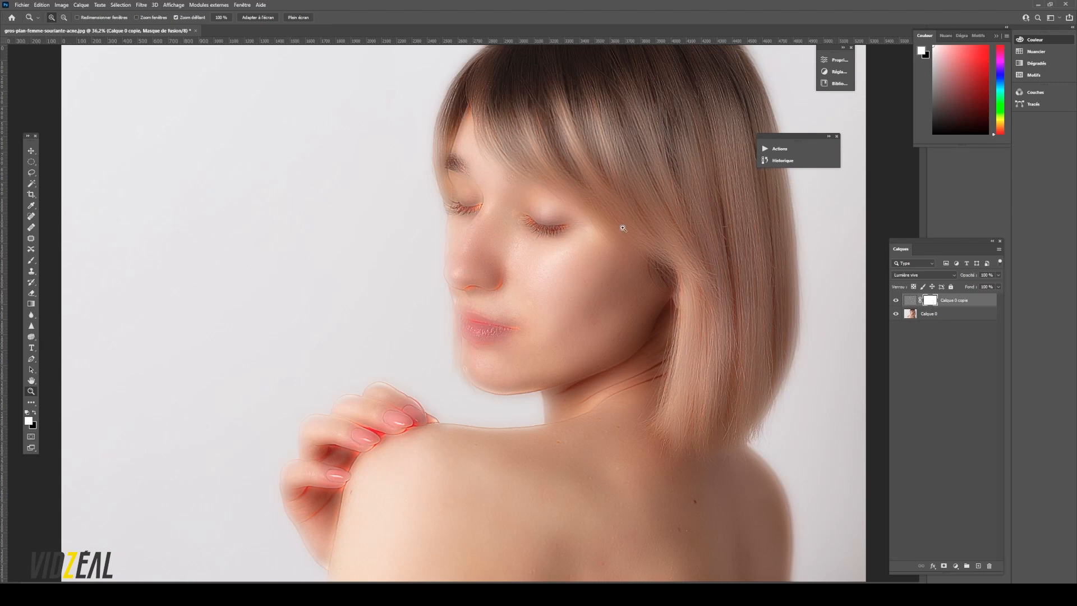
left_click(935, 370)
left_click(930, 303)
left_click(910, 303)
left_click(931, 302)
left_click_drag(932, 304, 934, 308)
key("ctrl+i")
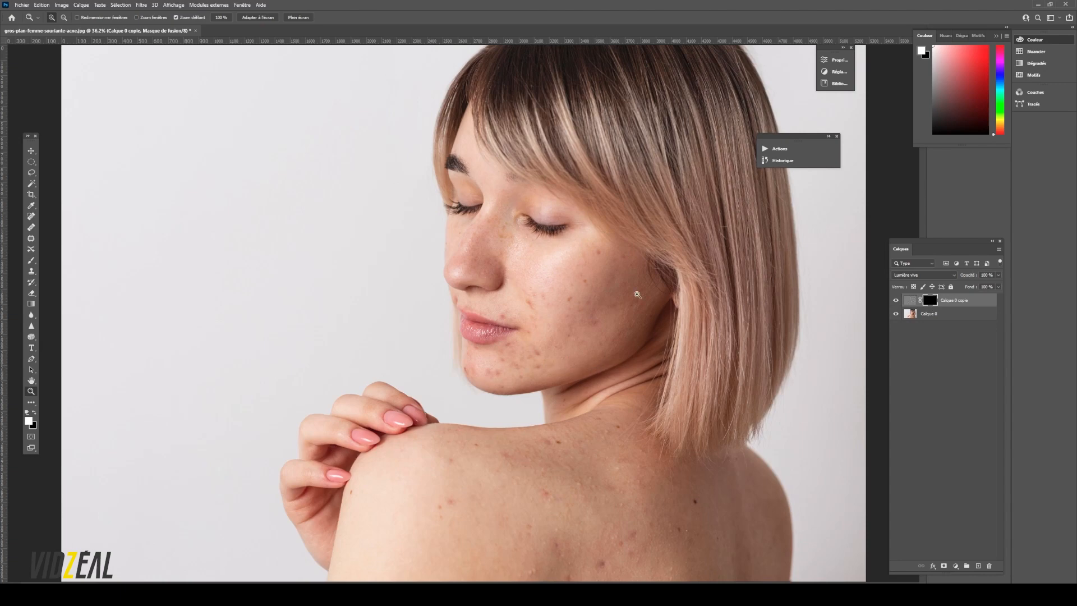
Paint with a white brush on the layer mask of Calque 0 copie over the blemishes on the cheek and beside the mouth
left_click_drag(651, 291, 655, 294)
scroll(641, 372, "down", 1)
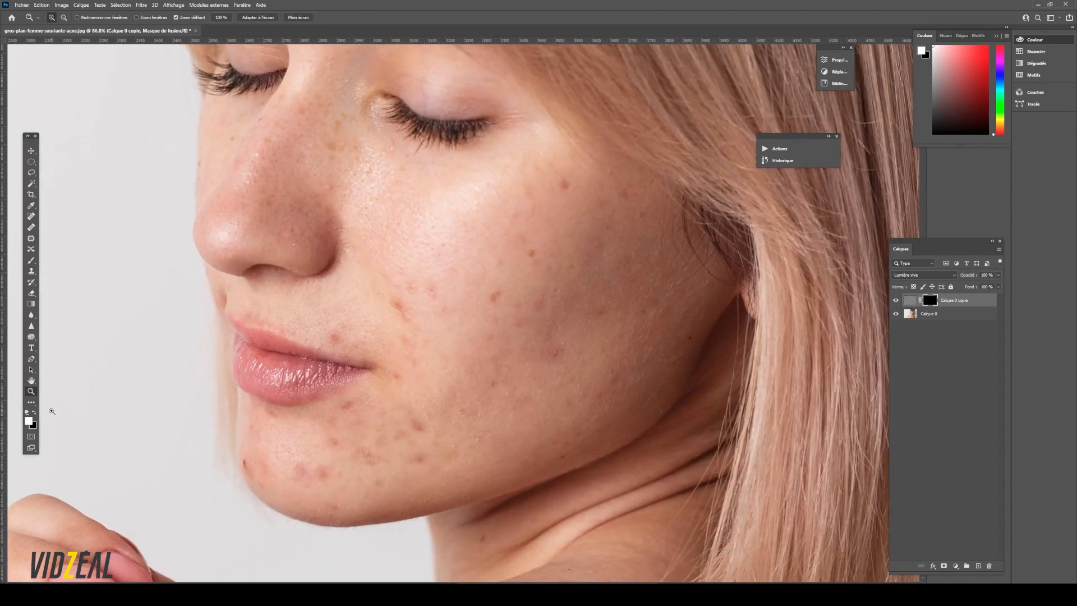
left_click(32, 262)
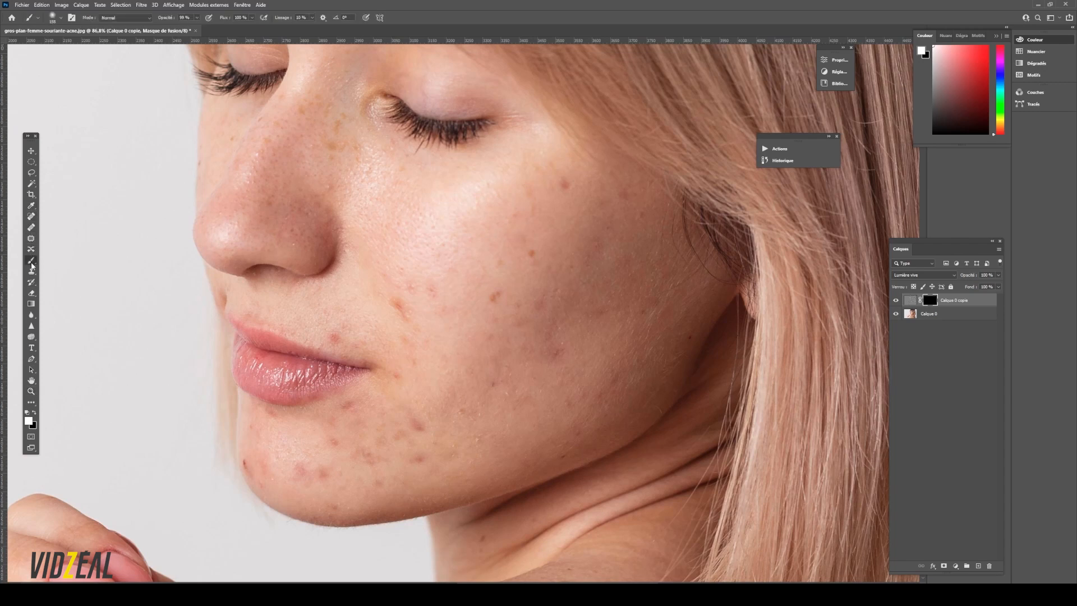
left_click(29, 421)
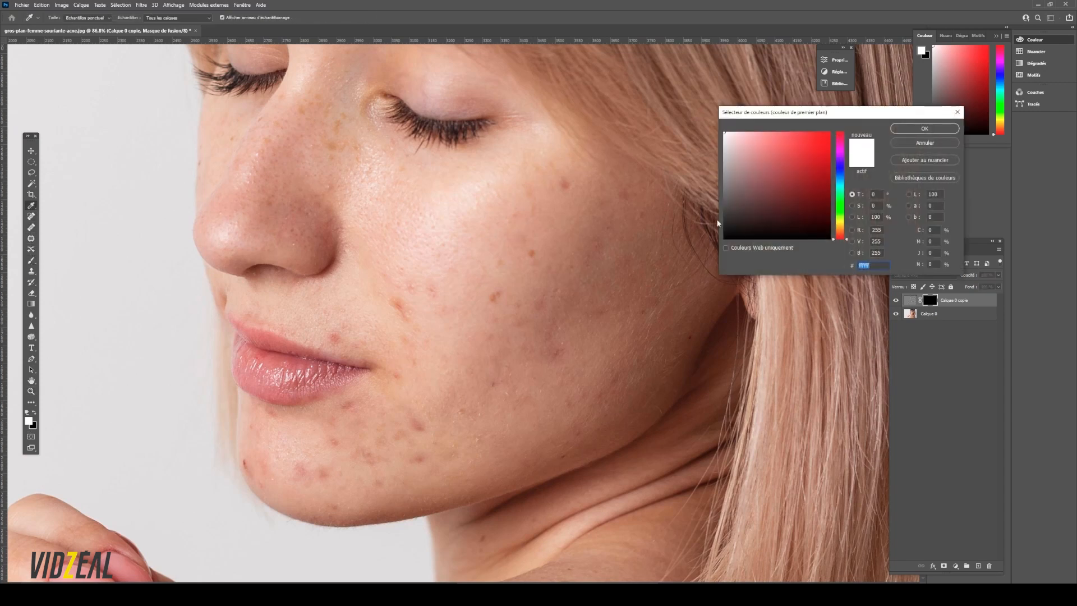
left_click(907, 129)
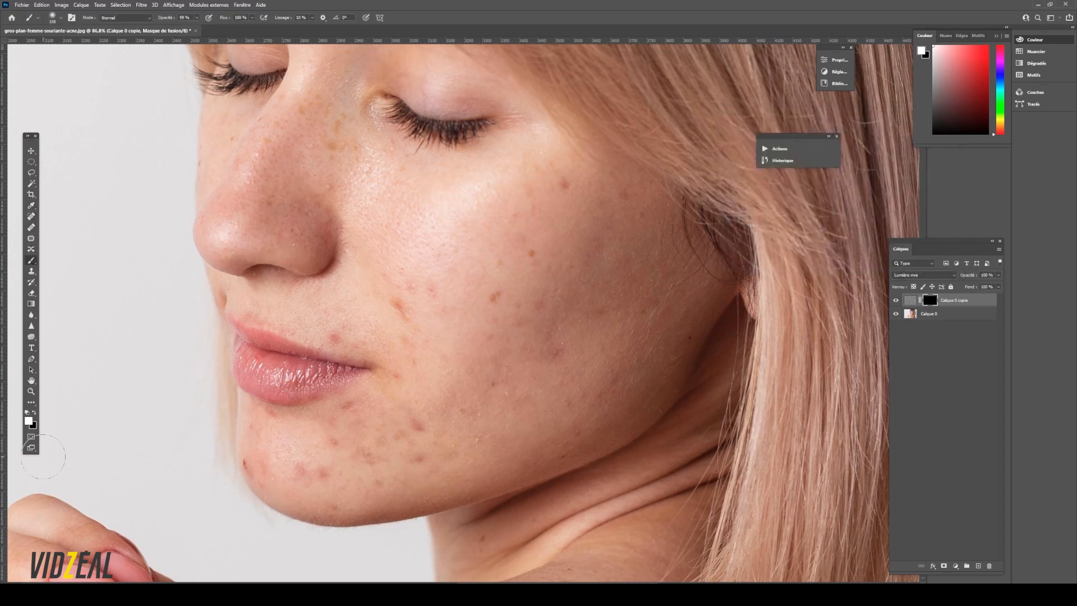
left_click(566, 184)
mouse_move(532, 254)
left_mouse_down()
mouse_move(545, 311)
mouse_move(566, 309)
mouse_move(549, 359)
mouse_move(546, 349)
mouse_move(590, 314)
mouse_move(599, 225)
mouse_move(620, 200)
mouse_move(608, 230)
left_mouse_up()
mouse_move(599, 269)
left_mouse_down()
mouse_move(504, 306)
mouse_move(493, 268)
left_mouse_up()
mouse_move(429, 294)
left_mouse_down()
mouse_move(446, 314)
mouse_move(407, 278)
mouse_move(392, 289)
mouse_move(423, 333)
left_mouse_up()
left_click_drag(380, 294, 419, 457)
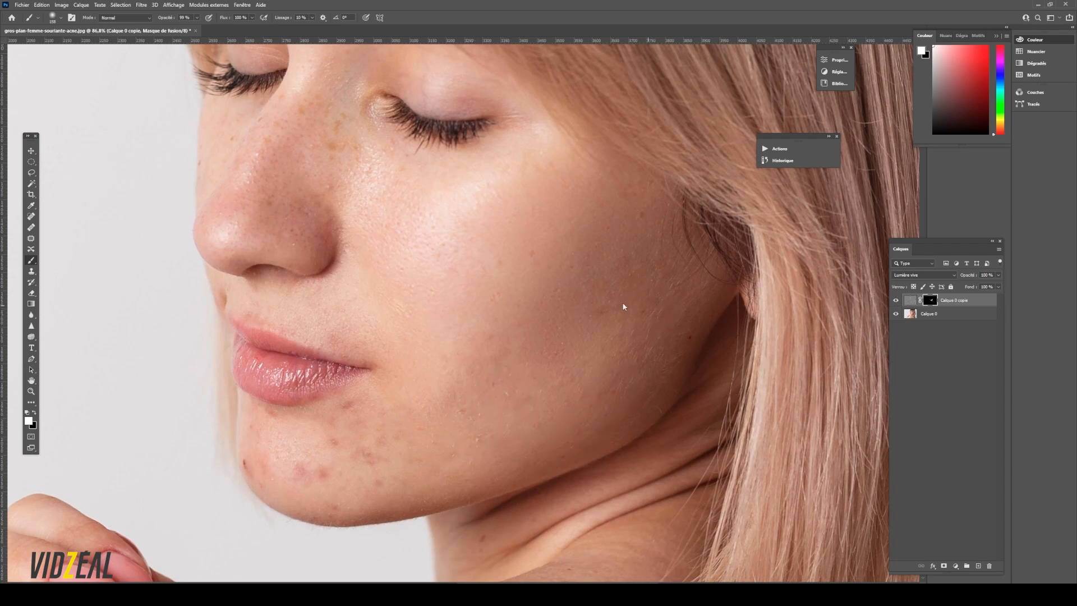
Paint white on the layer mask over the blemishes on the chin, the nose and the area near the inner eye corner
mouse_move(342, 147)
left_mouse_down()
mouse_move(340, 119)
mouse_move(359, 145)
left_mouse_up()
mouse_move(364, 462)
left_mouse_down()
mouse_move(372, 482)
mouse_move(307, 486)
mouse_move(320, 474)
mouse_move(293, 464)
mouse_move(328, 498)
mouse_move(252, 447)
left_mouse_up()
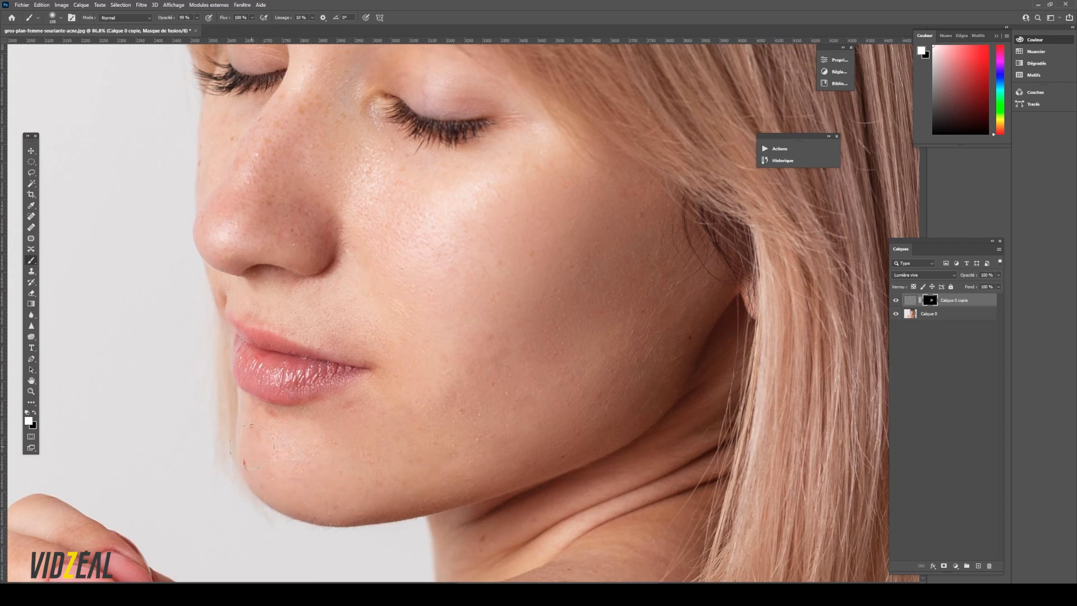
mouse_move(259, 165)
left_mouse_down()
mouse_move(284, 207)
mouse_move(317, 230)
left_mouse_up()
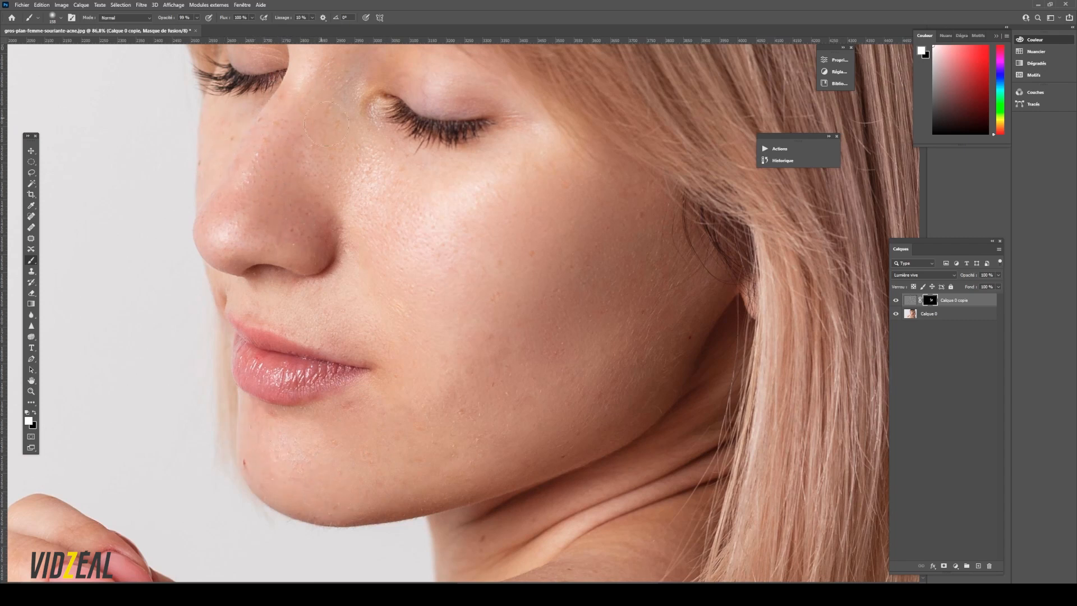
Compare the face before and after retouching by hiding and showing the layer Calque 0 copie, and examine the skin
left_click(32, 391)
left_click_drag(477, 314, 435, 315)
key("ctrl+0")
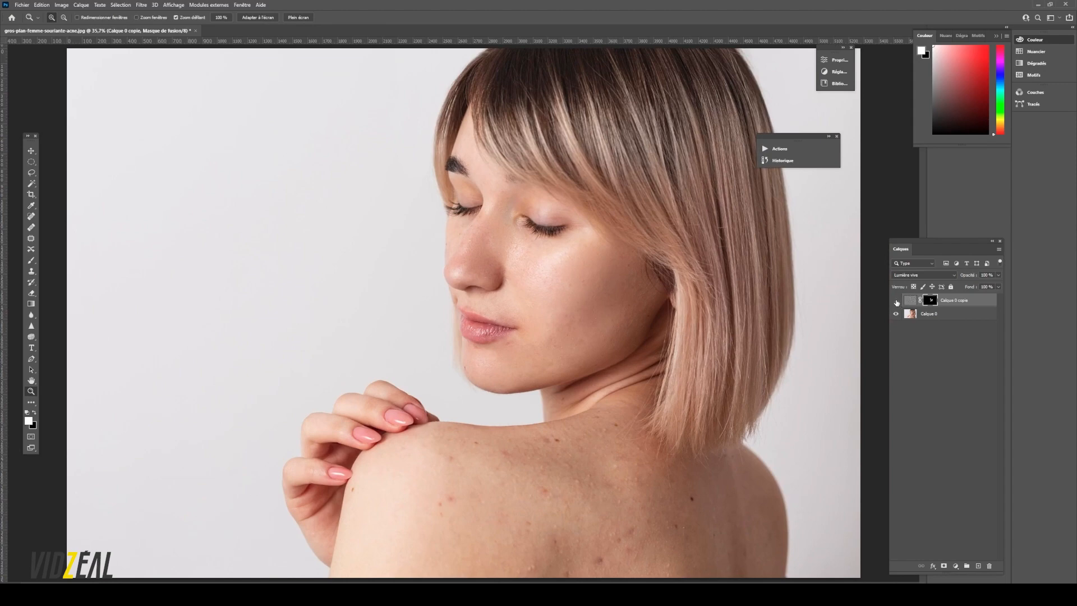
left_click(897, 301)
left_click(896, 301)
mouse_move(652, 359)
left_mouse_down()
mouse_move(678, 359)
mouse_move(665, 359)
left_mouse_up()
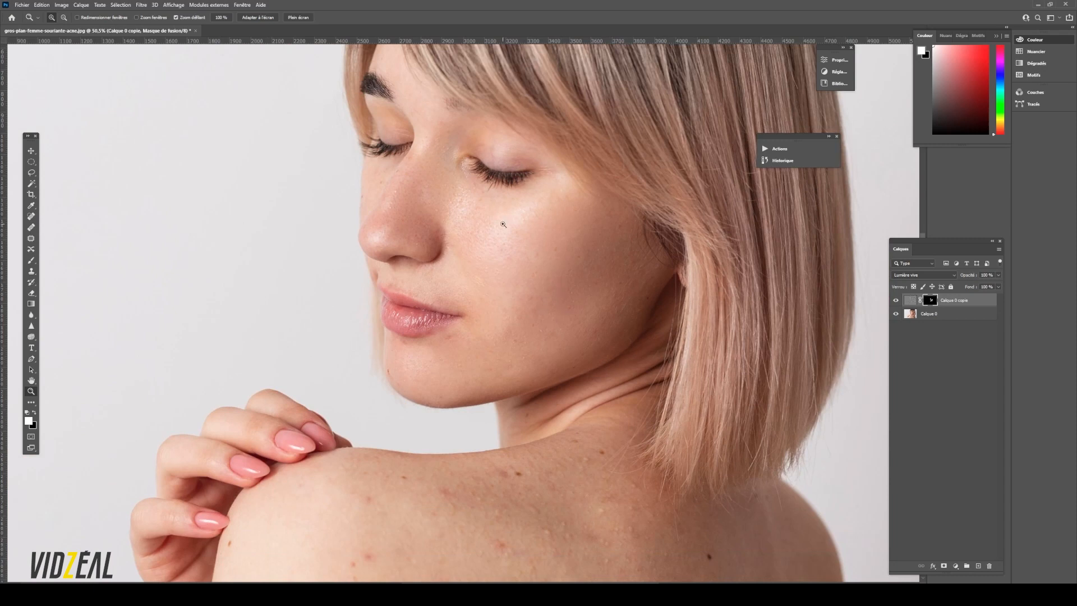
left_click_drag(564, 198, 552, 198)
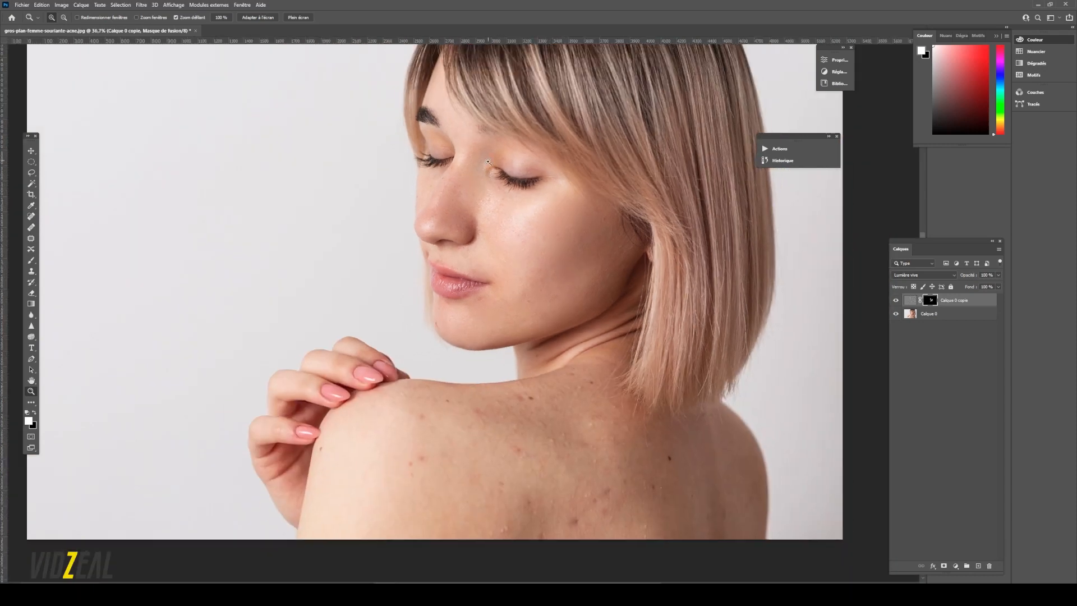
scroll(601, 261, "up", 3)
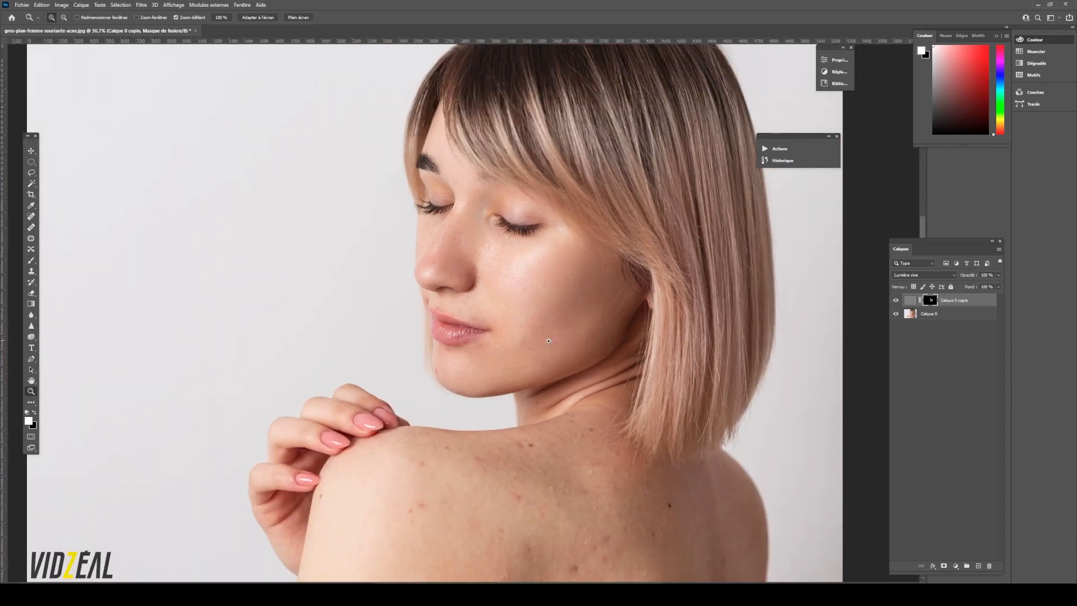
Paint white on the layer mask of Calque 0 copie over the red spots and blemishes on the shoulder and upper back
left_click_drag(548, 341, 594, 337)
scroll(682, 330, "down", 6)
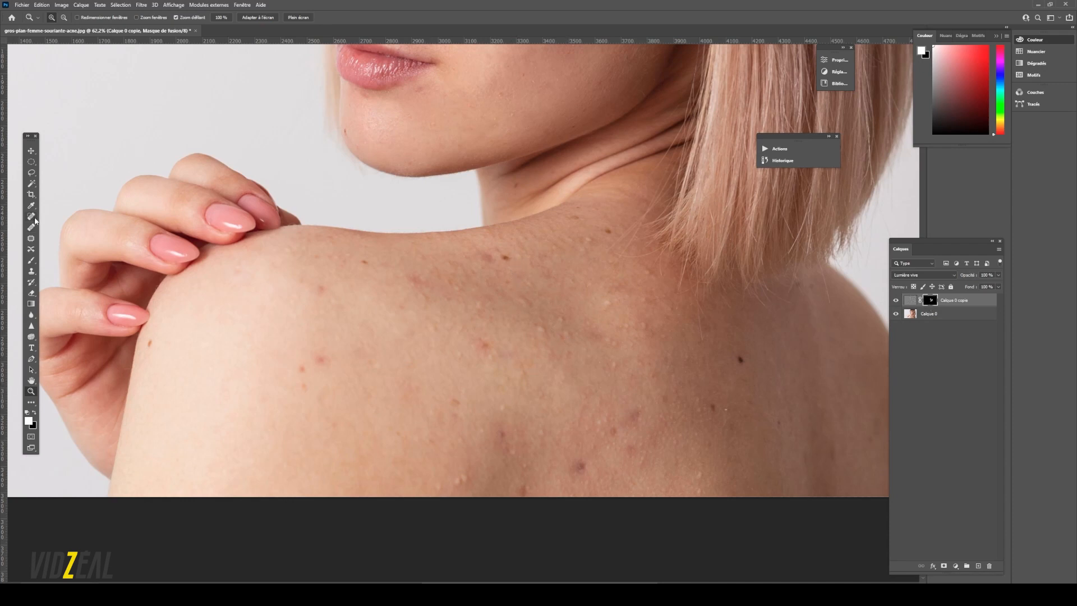
left_click(32, 260)
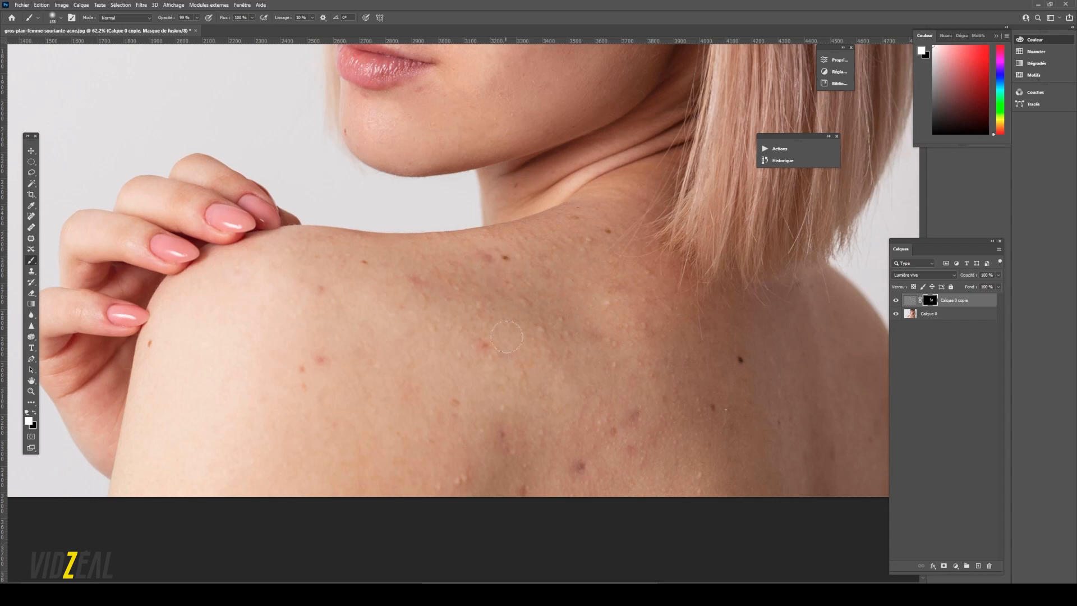
left_click_drag(504, 266, 491, 259)
left_click(483, 345)
mouse_move(644, 424)
left_mouse_down()
mouse_move(601, 429)
mouse_move(612, 433)
mouse_move(577, 465)
mouse_move(549, 466)
mouse_move(525, 449)
left_mouse_up()
left_click_drag(501, 436, 516, 462)
left_click_drag(414, 278, 469, 282)
left_click_drag(302, 368, 321, 360)
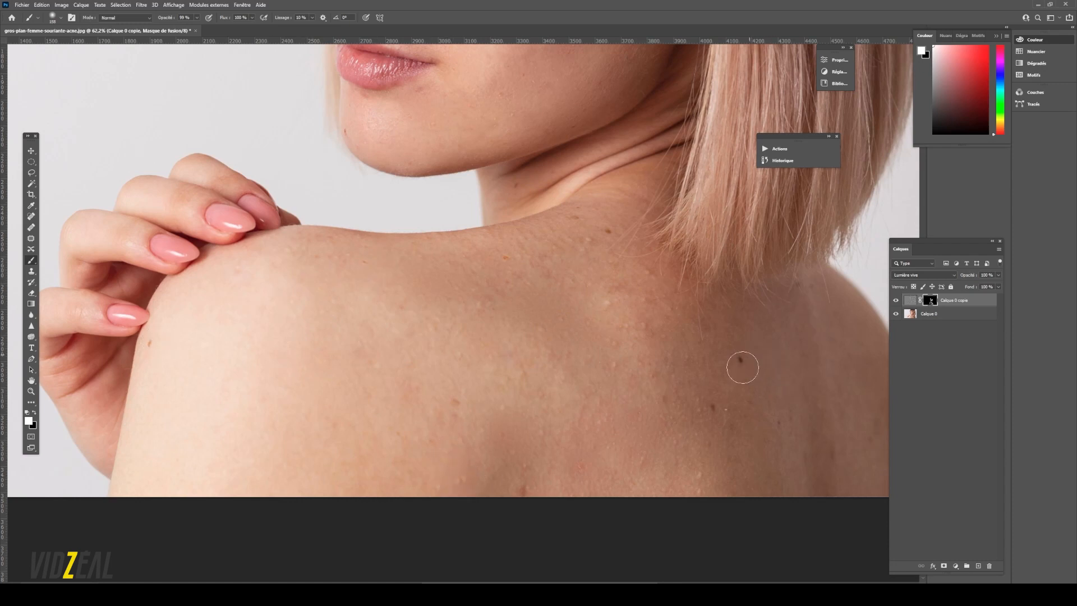
Compare the whole portrait with and without the retouching by toggling the visibility of Calque 0 copie
key("z")
left_click_drag(593, 378, 510, 337)
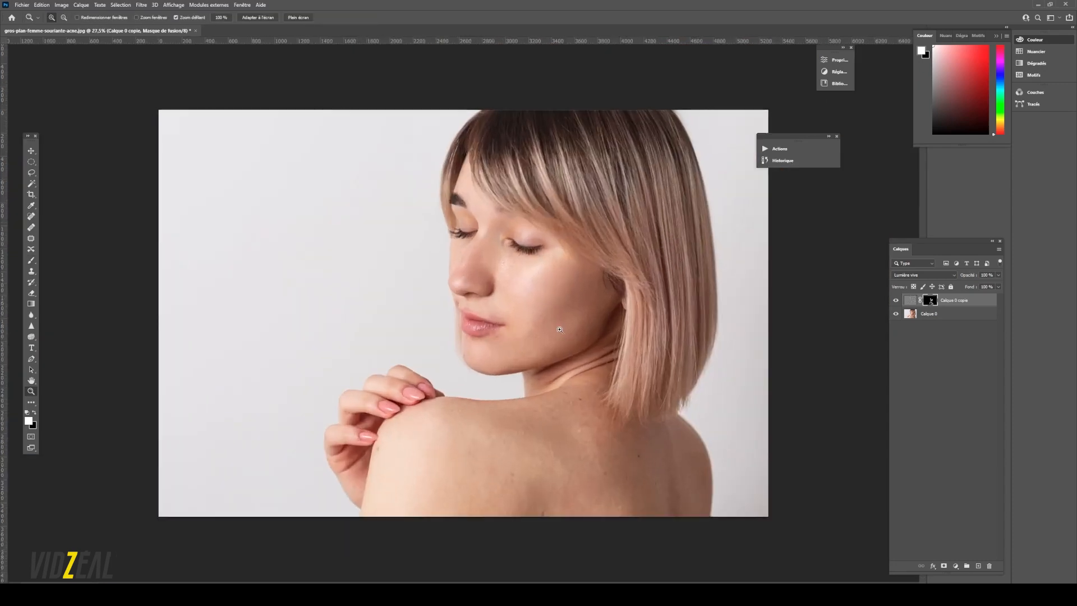
left_click(899, 300)
left_click(898, 300)
left_click(897, 300)
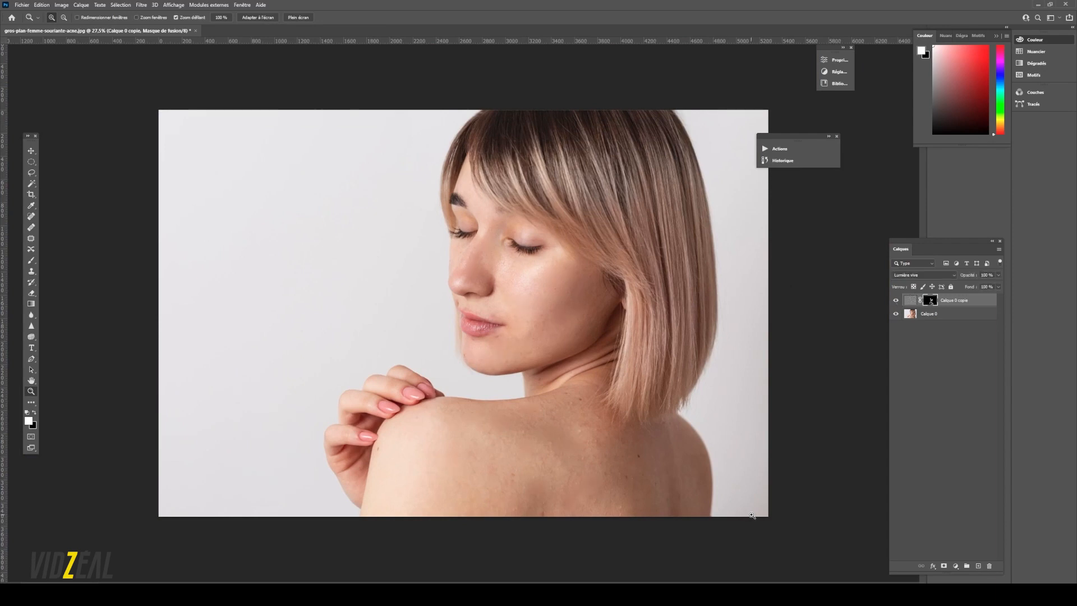